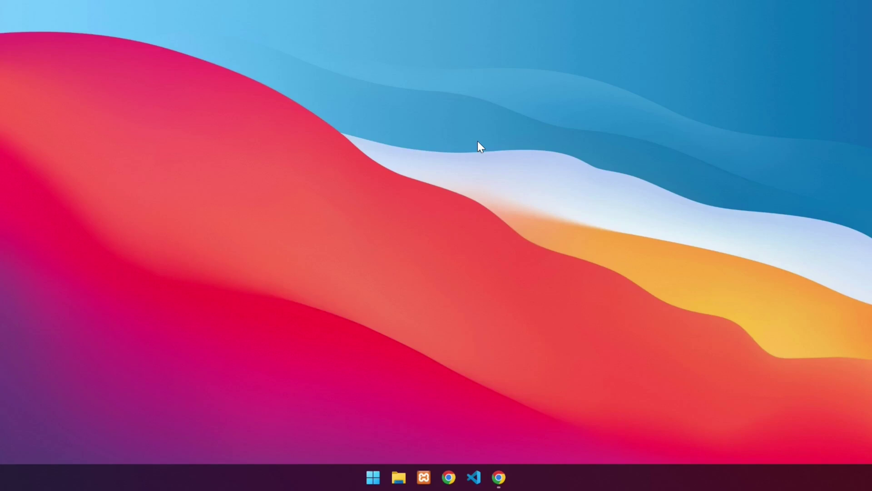
- Download yolov9-python.zip (116 MB) from the Drive folder into Downloads, bypassing the virus-scan warning
{"action": "left_click", "coordinate": [499, 478]}
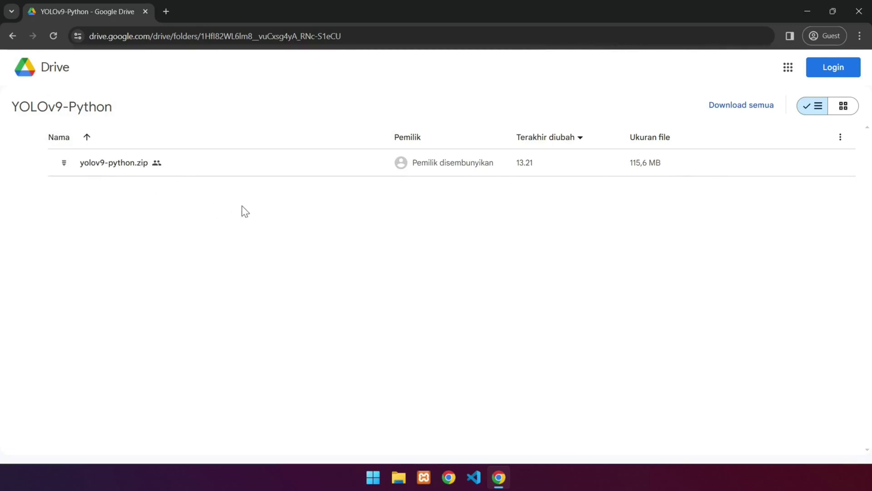
{"action": "left_click", "coordinate": [709, 164]}
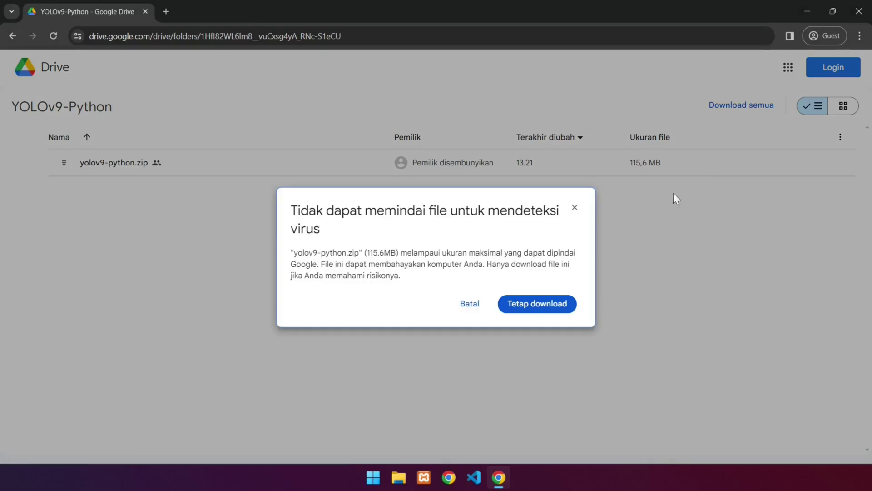
{"action": "left_click", "coordinate": [540, 304]}
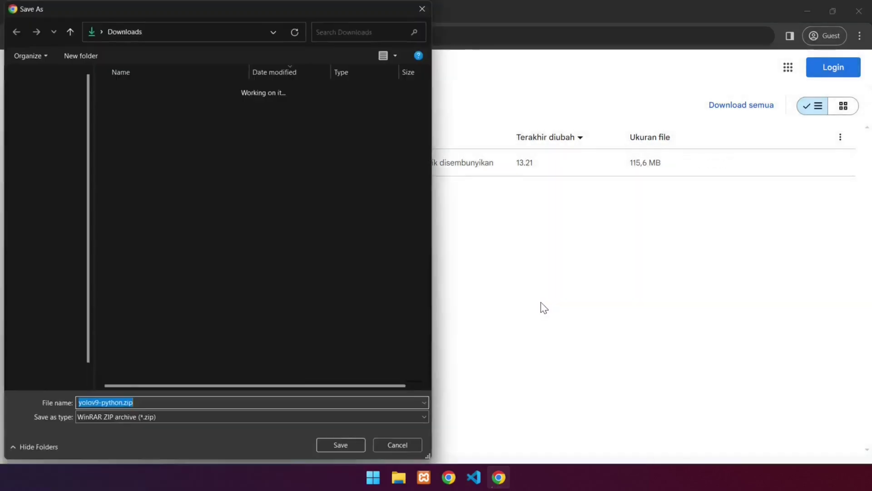
{"action": "left_click", "coordinate": [335, 445]}
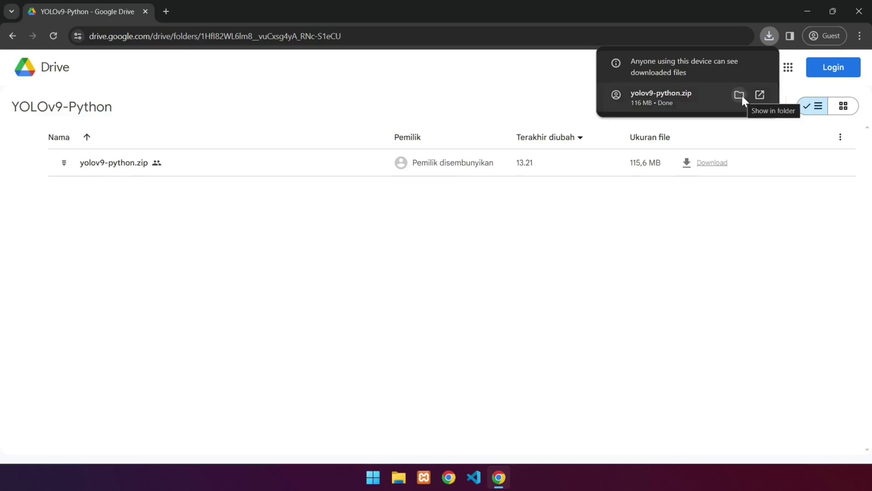
- Cut yolov9-python.zip from Downloads and paste it into the root of Data (D:)
{"action": "left_click", "coordinate": [739, 95]}
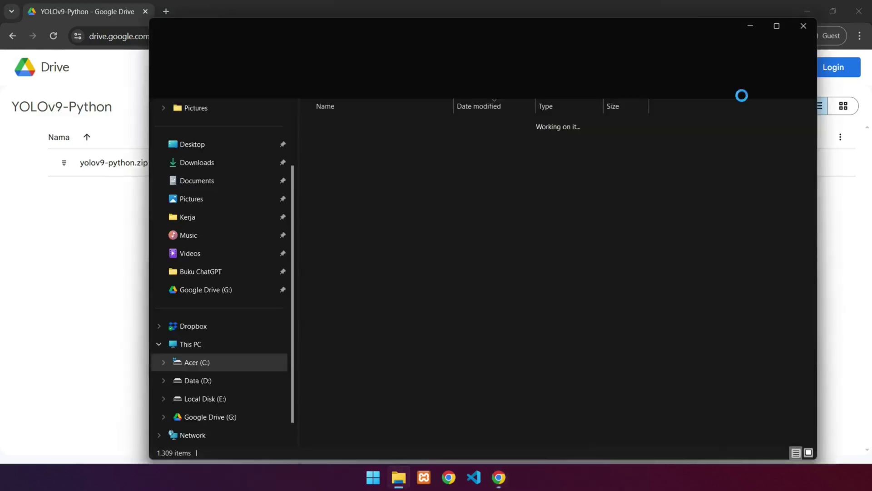
{"action": "left_click", "coordinate": [777, 26]}
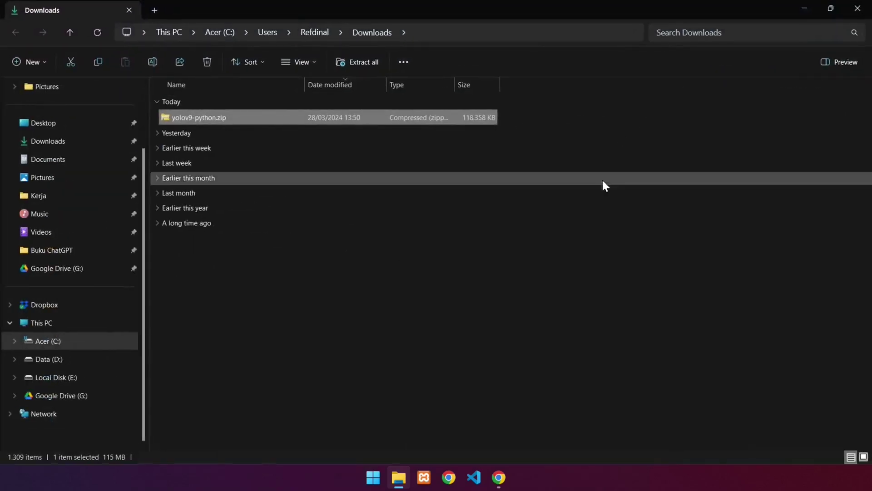
{"action": "left_click", "coordinate": [619, 281]}
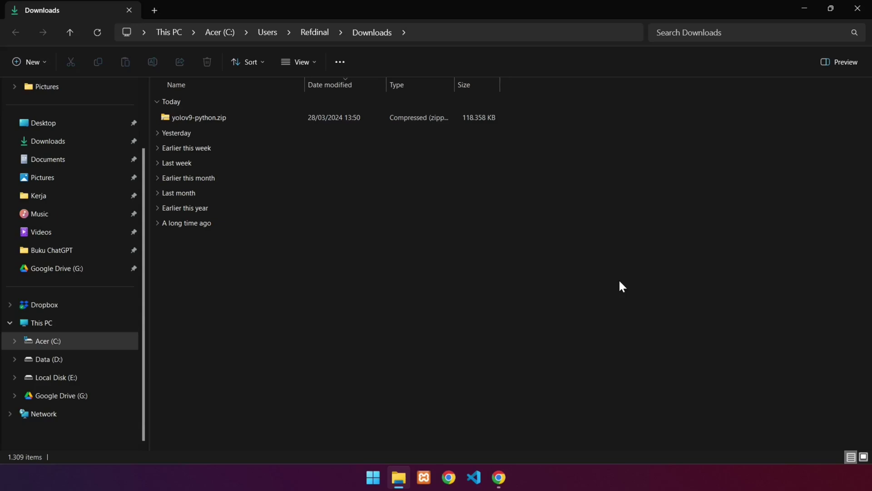
{"action": "left_click", "coordinate": [239, 117]}
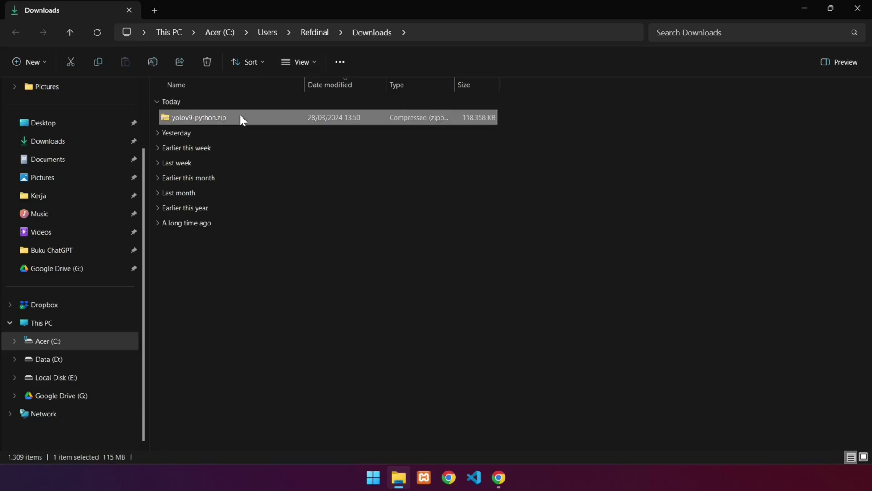
{"action": "left_click", "coordinate": [69, 64]}
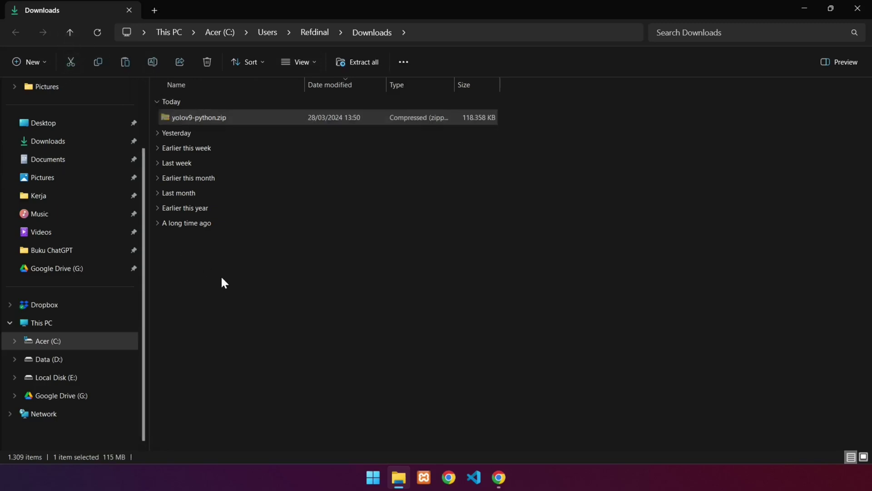
{"action": "left_click", "coordinate": [76, 368]}
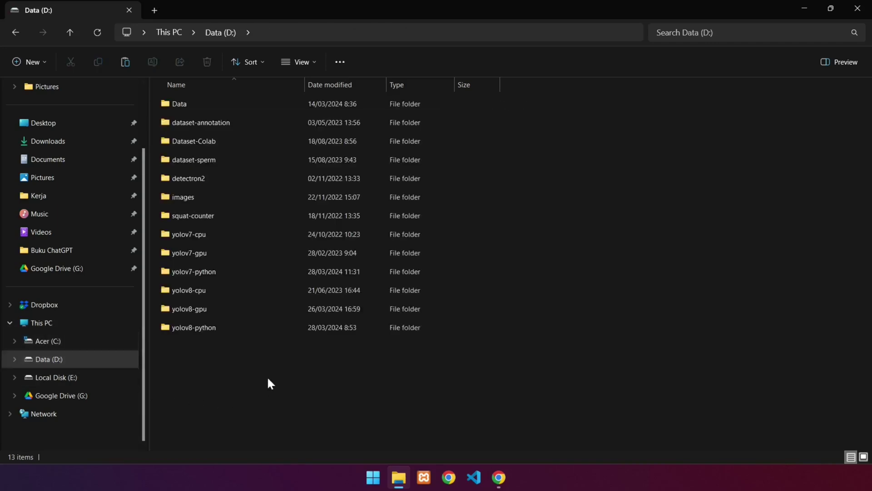
{"action": "left_click", "coordinate": [121, 64]}
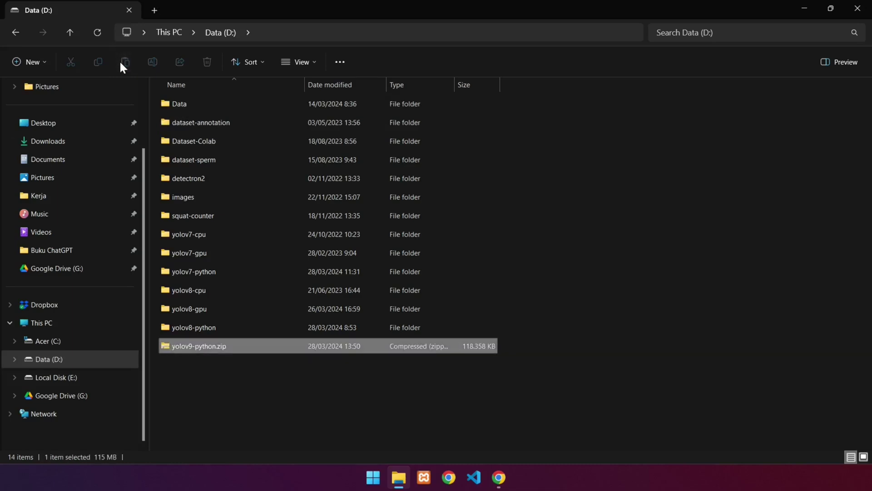
{"action": "left_click", "coordinate": [538, 370]}
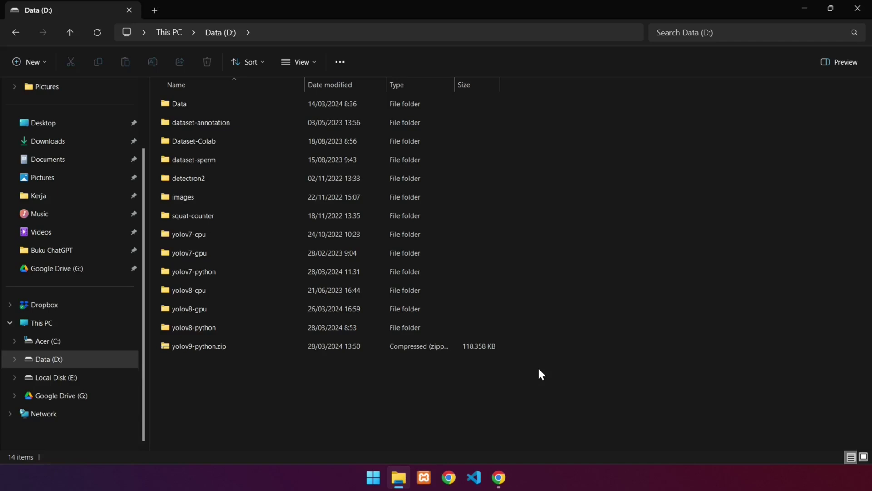
- Extract yolov9-python.zip with the destination edited to D:\, creating the yolov9-python folder
{"action": "left_click", "coordinate": [245, 348]}
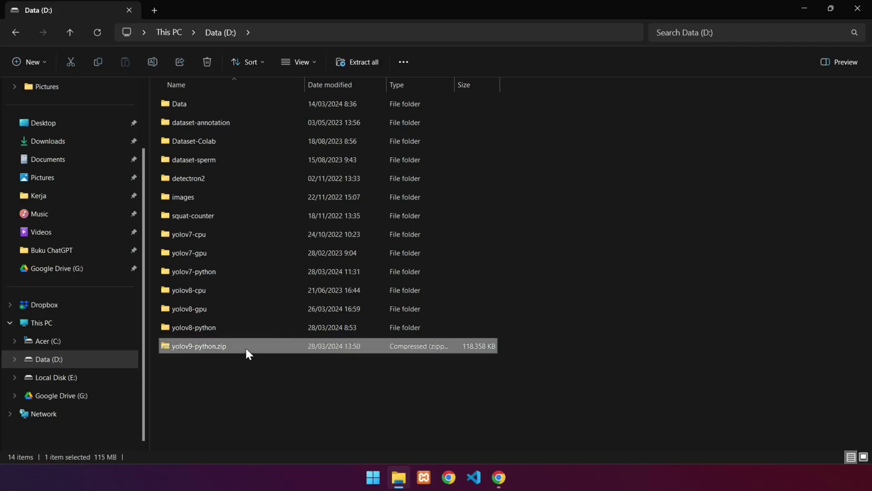
{"action": "right_click", "coordinate": [246, 349]}
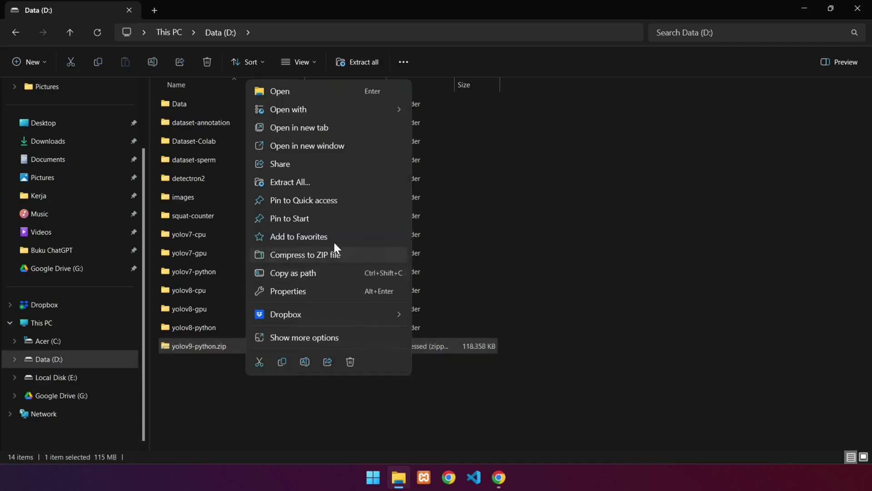
{"action": "left_click", "coordinate": [311, 183]}
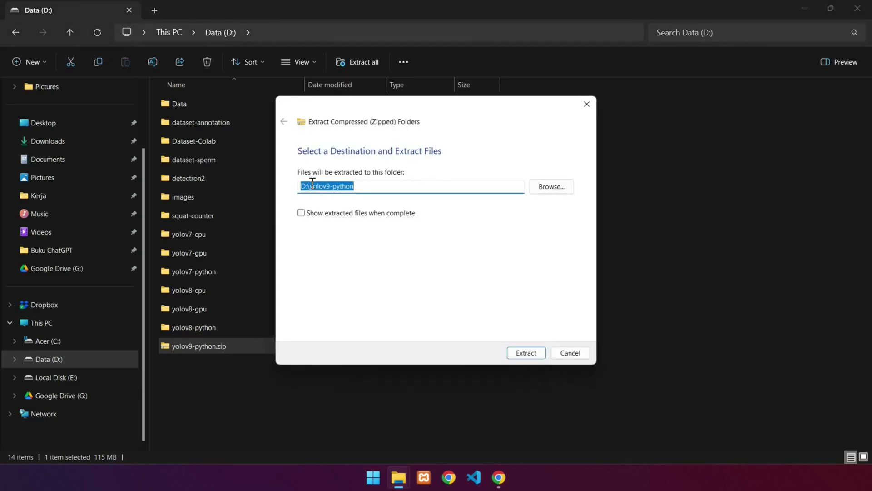
{"action": "left_click_drag", "start_coordinate": [368, 187], "coordinate": [310, 194]}
{"action": "key", "text": "BackSpace"}
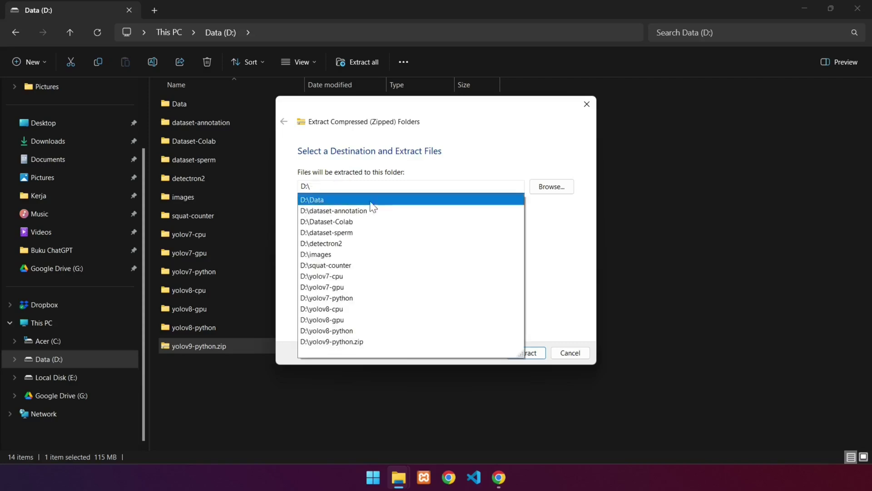
{"action": "left_click", "coordinate": [546, 233]}
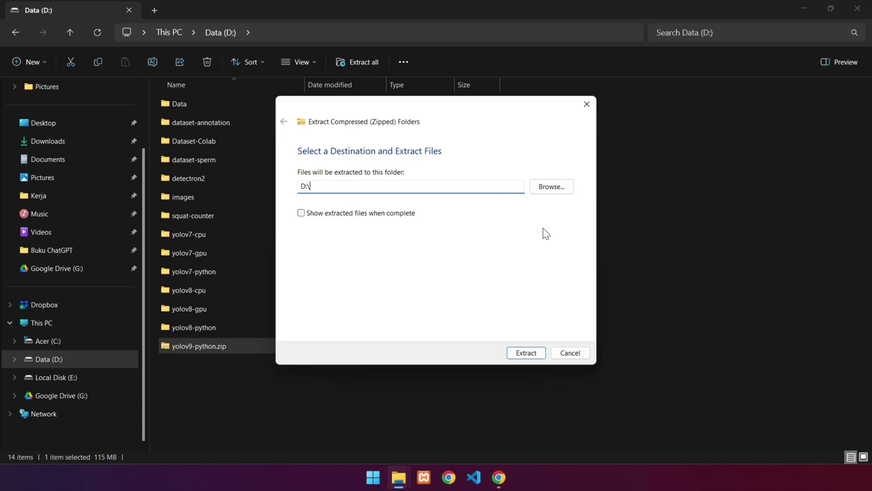
{"action": "left_click", "coordinate": [521, 353]}
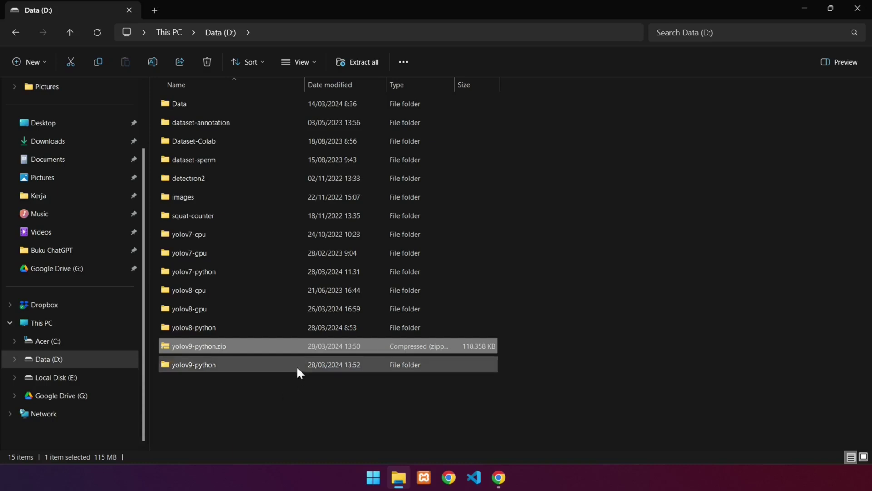
- Browse D:\yolov9-python and its data subfolder, then return to the project folder
{"action": "double_click", "coordinate": [208, 365]}
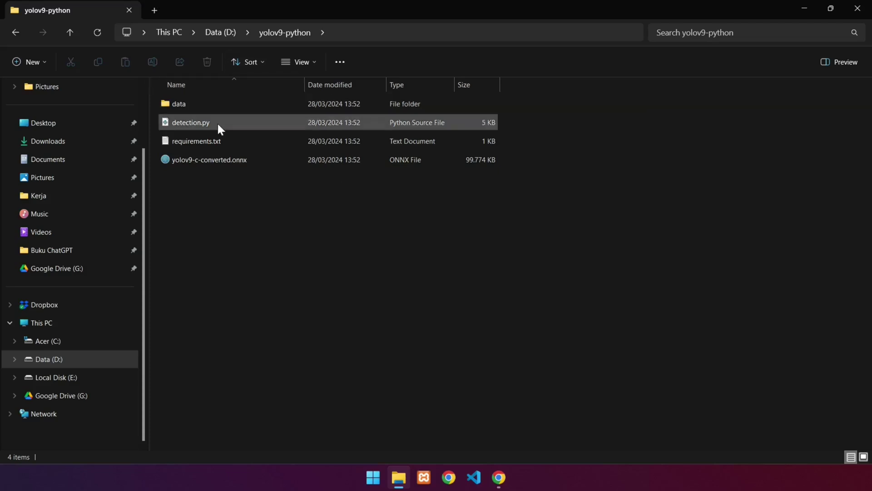
{"action": "mouse_move", "coordinate": [209, 159]}
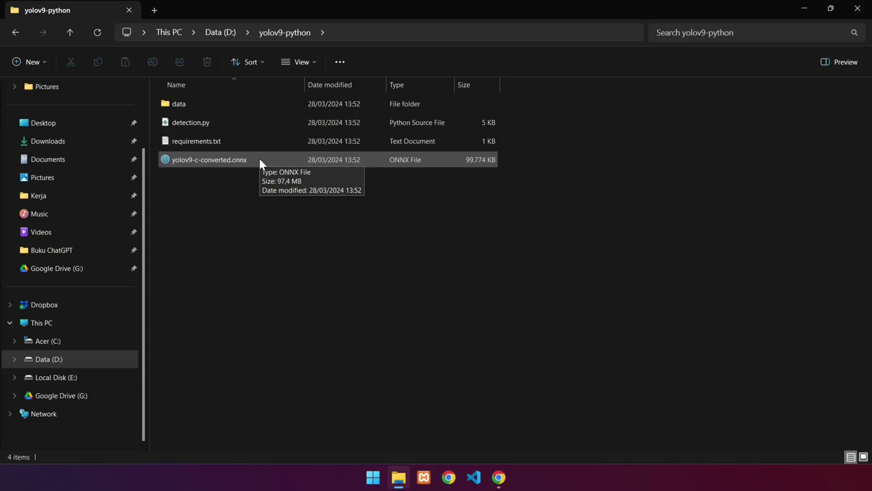
{"action": "double_click", "coordinate": [214, 102]}
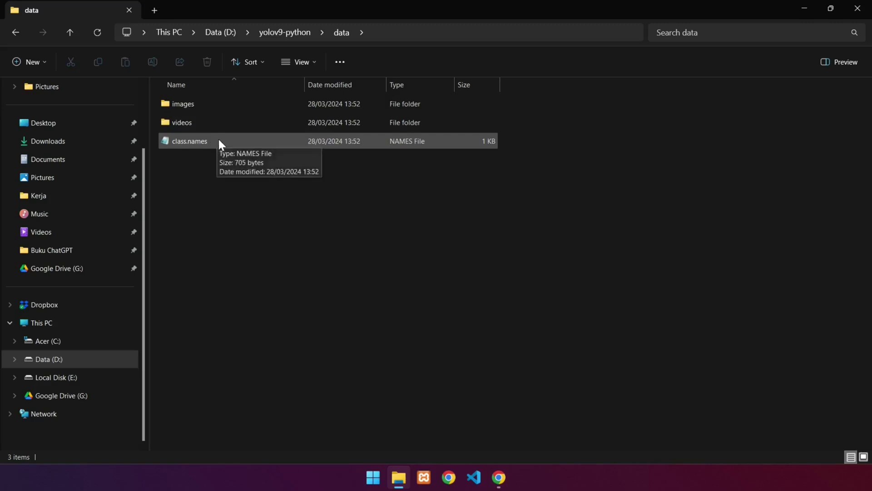
{"action": "left_click", "coordinate": [285, 32]}
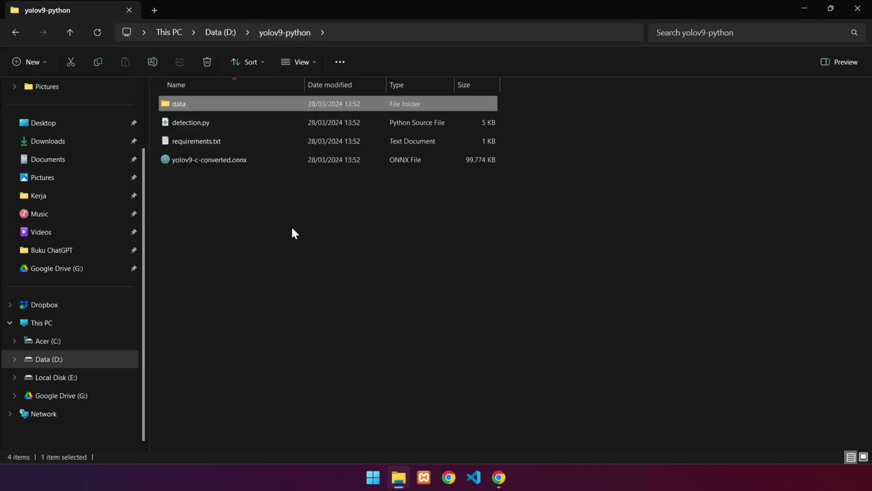
{"action": "left_click", "coordinate": [377, 225]}
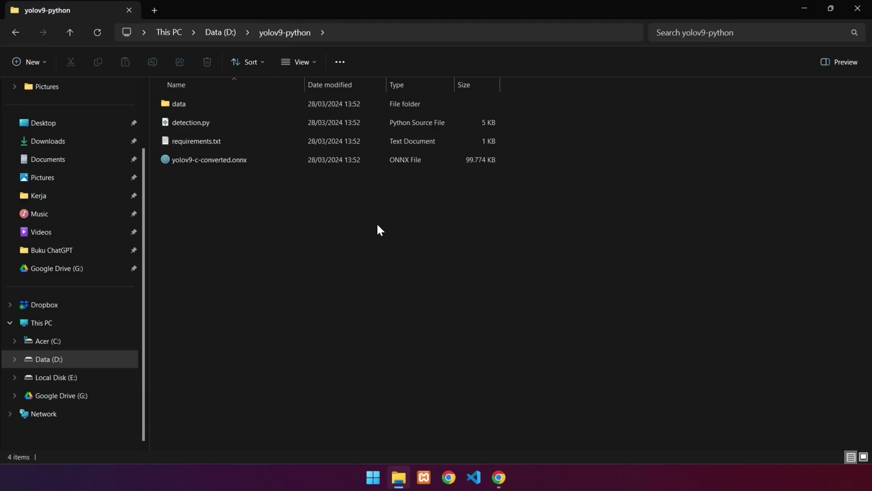
- Open Command Prompt at D:\yolov9-python, run pip install -r requirements.txt, then cls
{"action": "left_click", "coordinate": [373, 35]}
{"action": "type", "text": "cmd"}
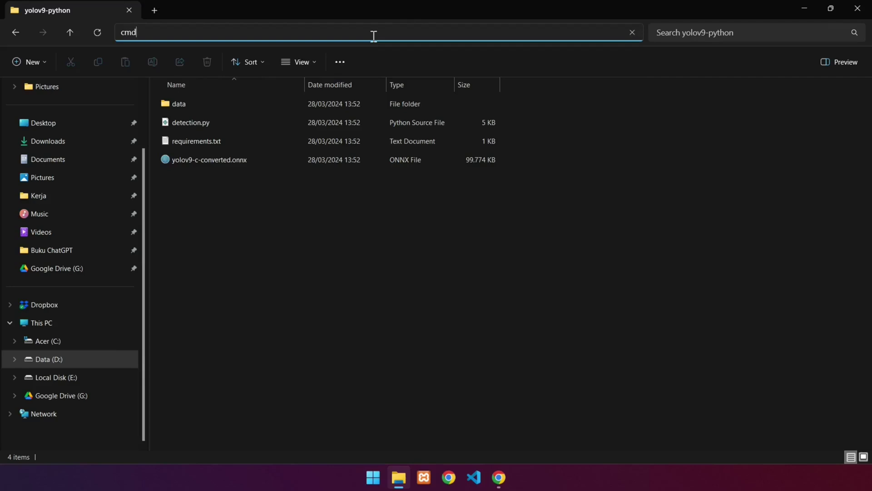
{"action": "key", "text": "Return"}
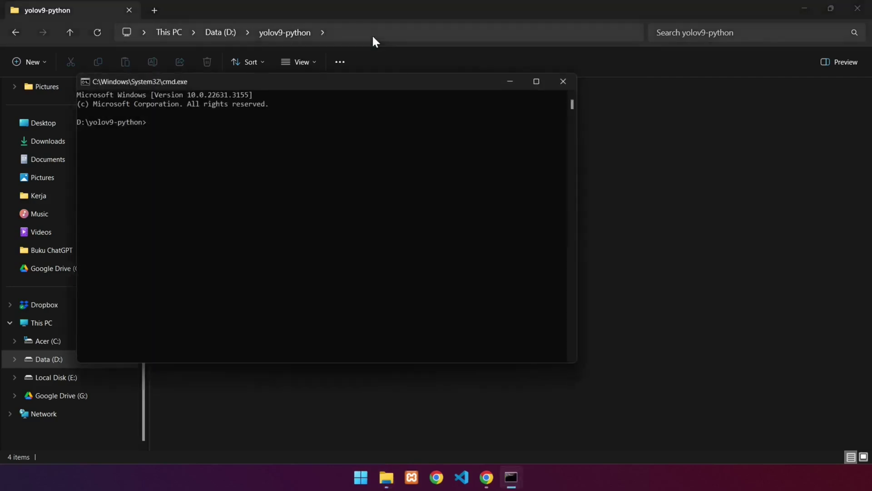
{"action": "left_click_drag", "start_coordinate": [327, 89], "coordinate": [437, 108]}
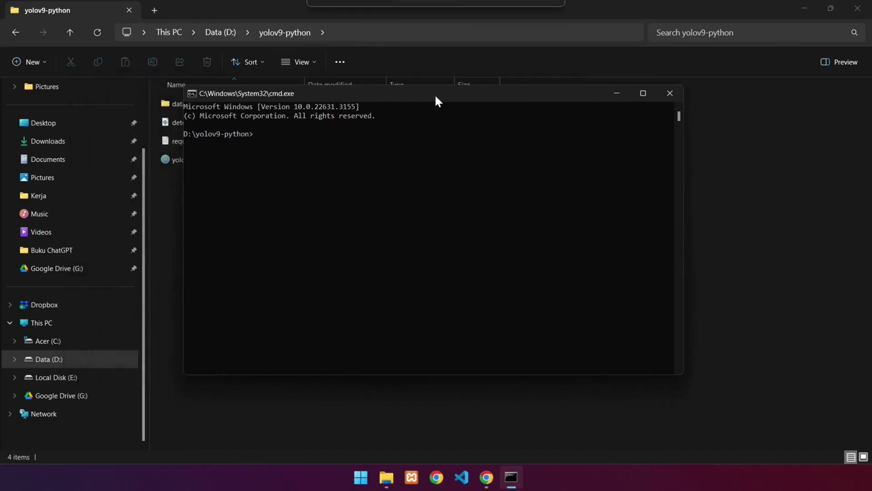
{"action": "left_click", "coordinate": [798, 4]}
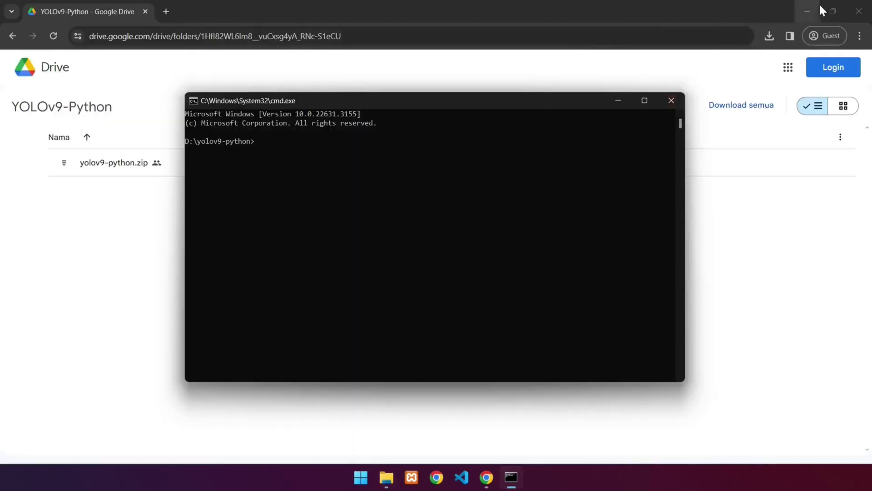
{"action": "left_click", "coordinate": [804, 9]}
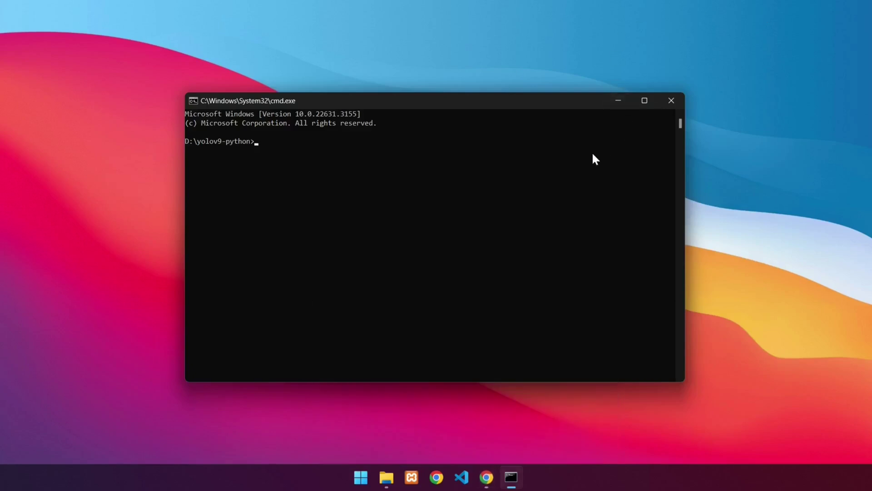
{"action": "type", "text": "pip"}
{"action": "type", "text": " install -r"}
{"action": "type", "text": " requirements.txt"}
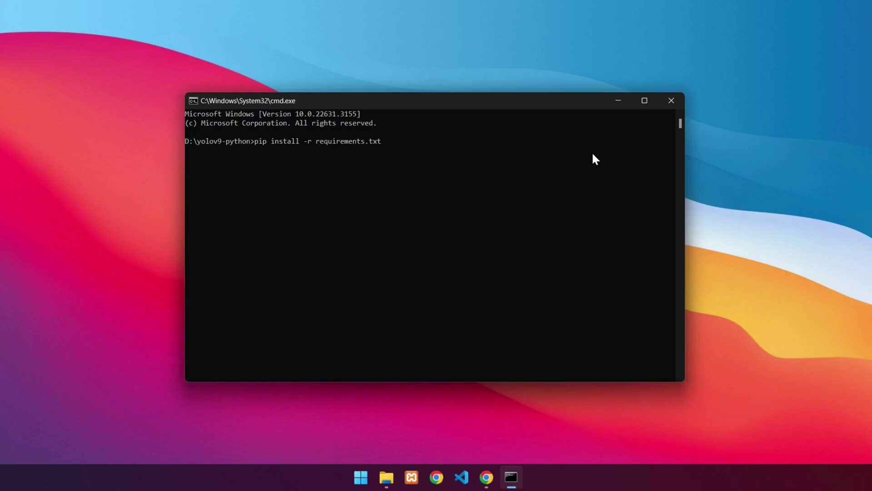
{"action": "key", "text": "Return"}
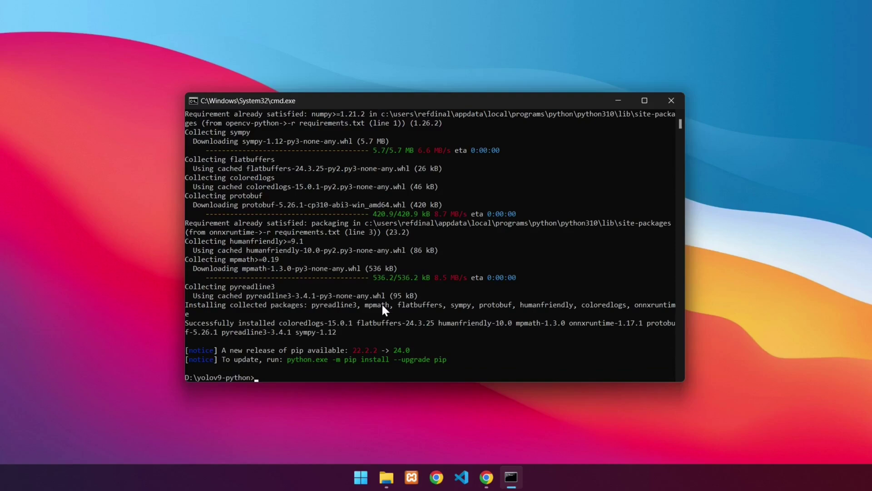
{"action": "type", "text": "cls"}
{"action": "key", "text": "Return"}
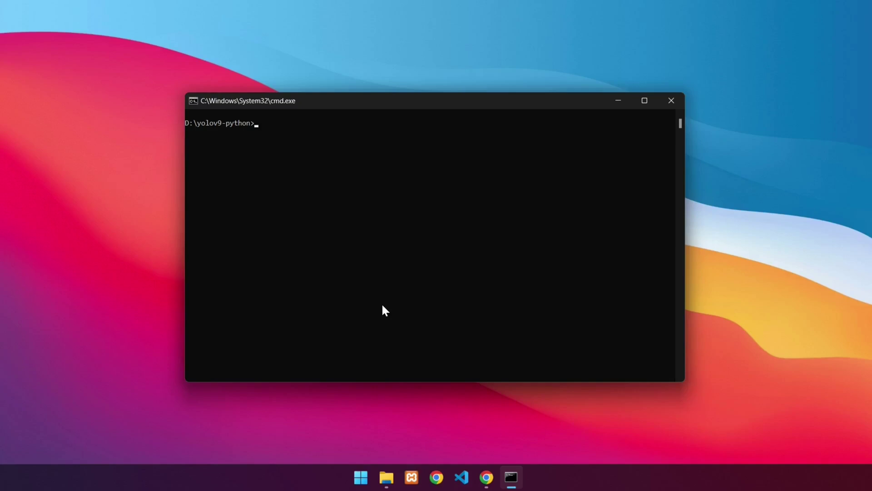
{"action": "type", "text": "python det"}
{"action": "type", "text": "ection.py "}
{"action": "type", "text": "--weights"}
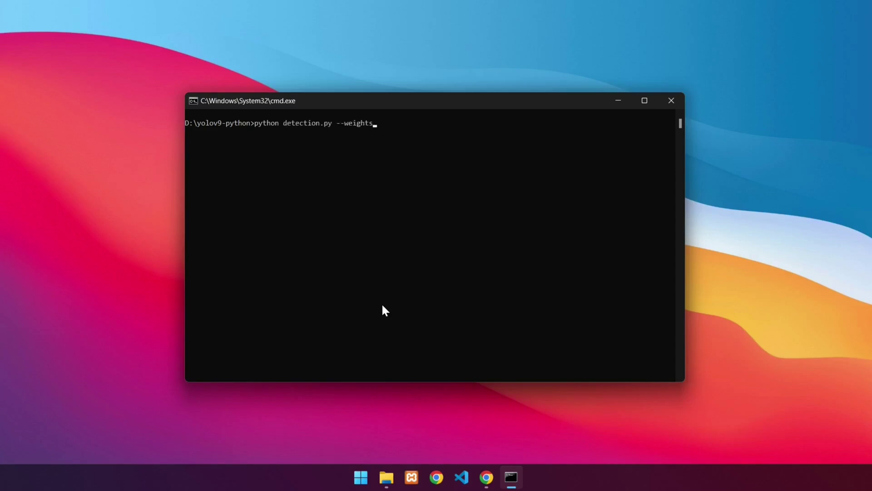
{"action": "type", "text": " yol"}
{"action": "type", "text": "ov"}
- Run python detection.py --weights yolov9-c-converted.onnx --source data\images\horses.jpg
{"action": "key", "text": "Tab"}
{"action": "type", "text": "--source"}
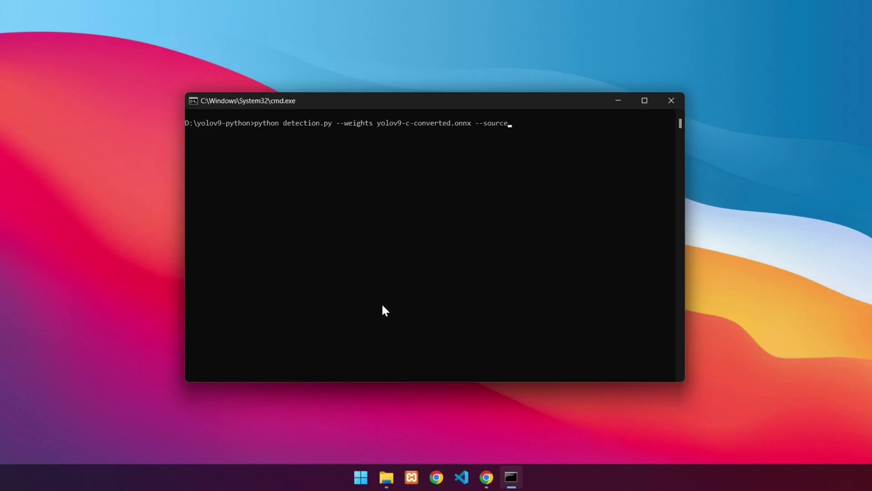
{"action": "type", "text": " data\\i"}
{"action": "key", "text": "Tab"}
{"action": "type", "text": "\\h"}
{"action": "key", "text": "Tab"}
{"action": "key", "text": "Return"}
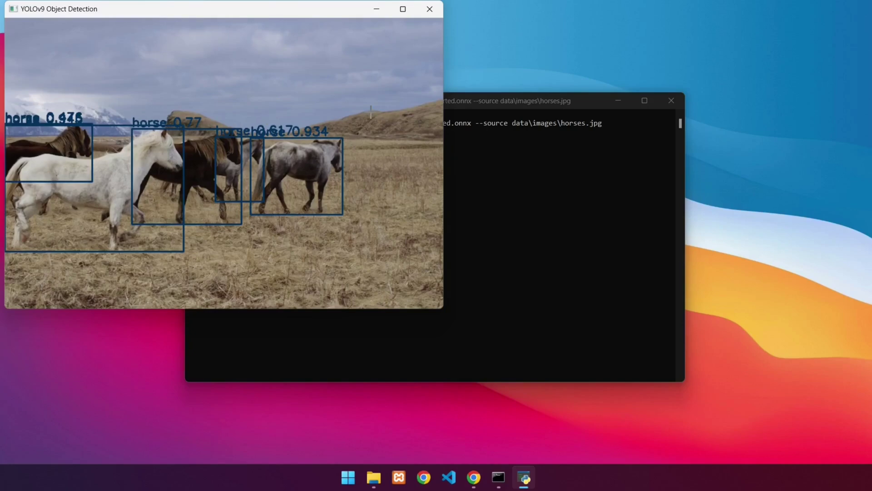
- Close the horses result, then run detection.py on data\videos\road.mp4 and clear with cls
{"action": "key", "text": "Escape"}
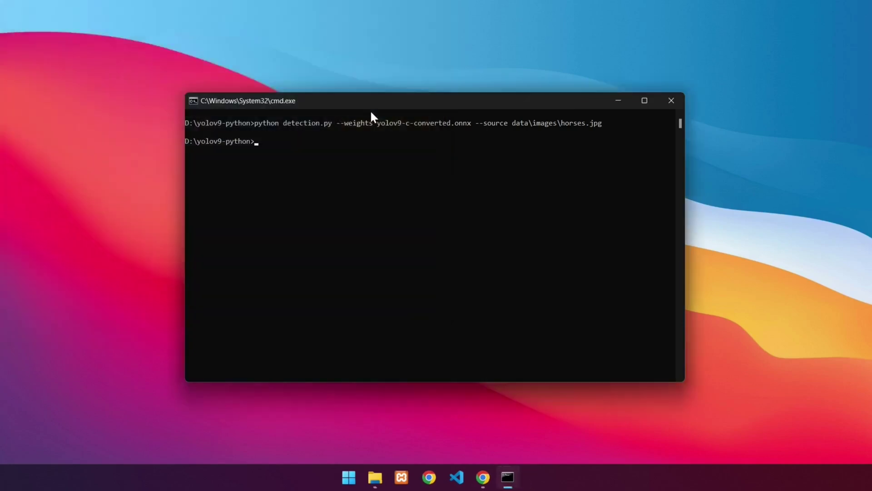
{"action": "type", "text": "cls"}
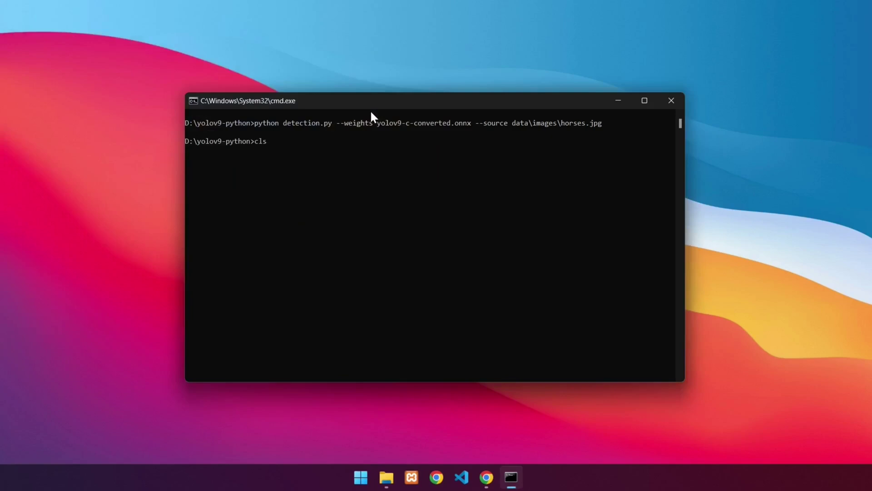
{"action": "key", "text": "Return"}
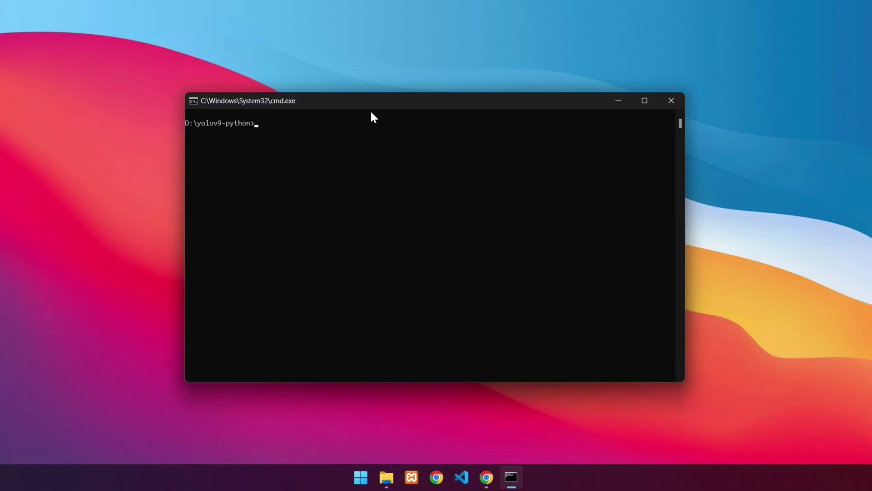
{"action": "type", "text": "python det"}
{"action": "type", "text": "ection.py"}
{"action": "type", "text": " --weights yol"}
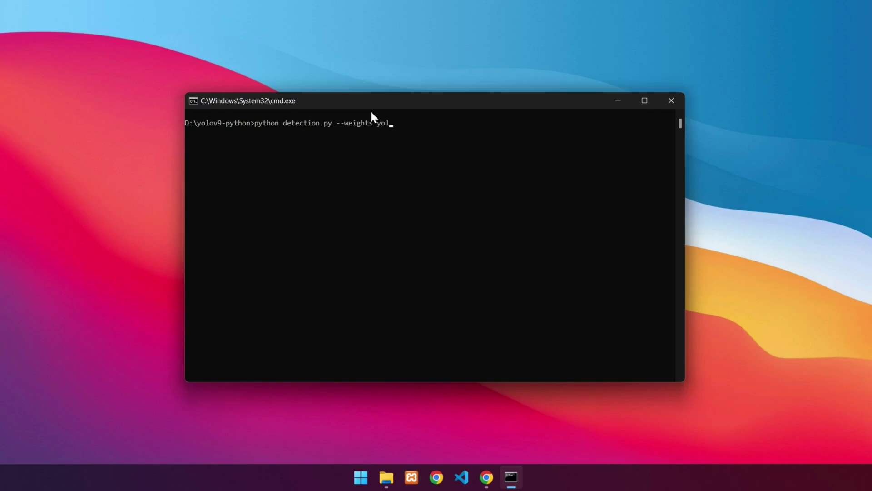
{"action": "key", "text": "Tab"}
{"action": "type", "text": "--"}
{"action": "type", "text": "source "}
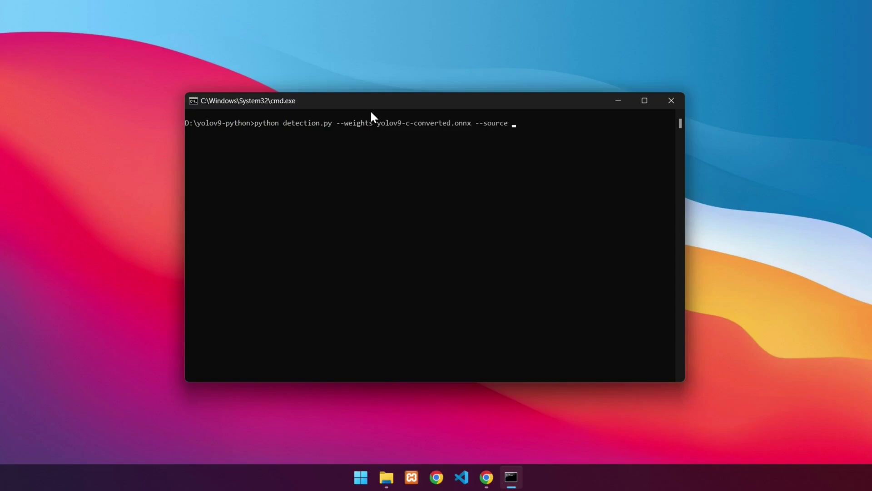
{"action": "type", "text": "data\\v"}
{"action": "key", "text": "Tab"}
{"action": "type", "text": "\\"}
{"action": "key", "text": "Tab"}
{"action": "key", "text": "Return"}
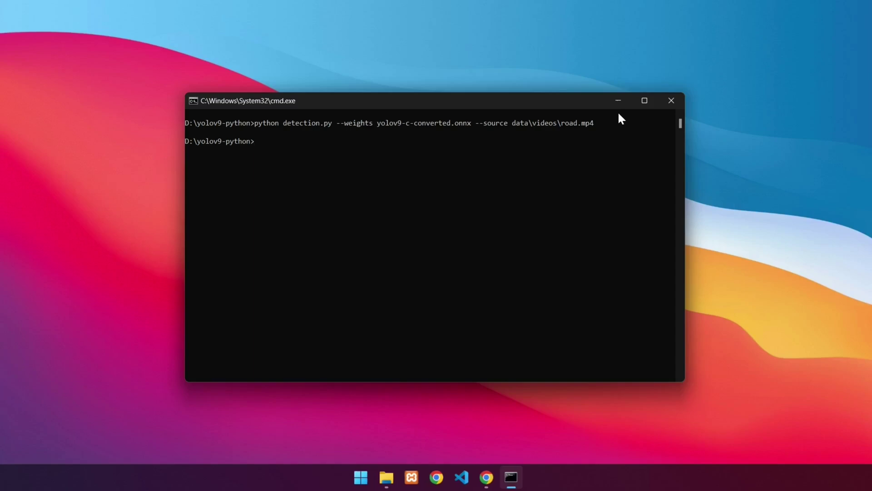
{"action": "type", "text": "cls"}
{"action": "key", "text": "Return"}
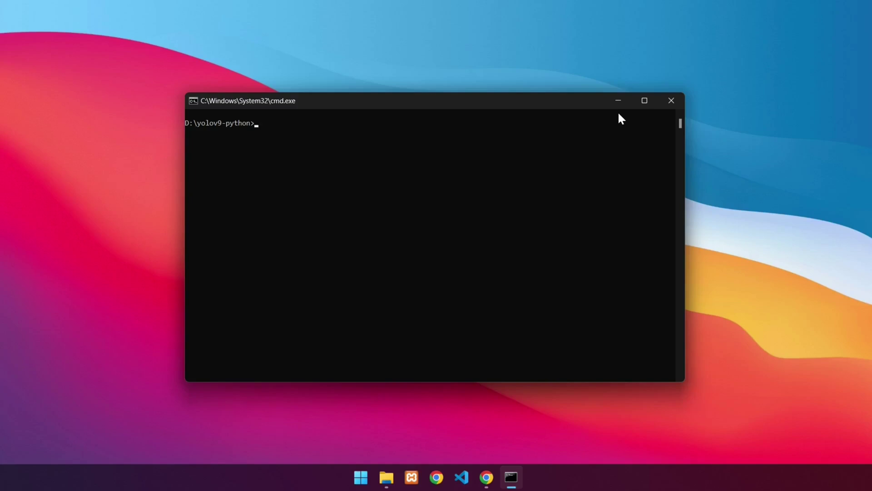
{"action": "type", "text": "python de"}
- Run detection.py with yolov9-c-converted.onnx on webcam source 0, then quit with q
{"action": "key", "text": "Tab"}
{"action": "type", "text": "--we"}
{"action": "type", "text": "ights"}
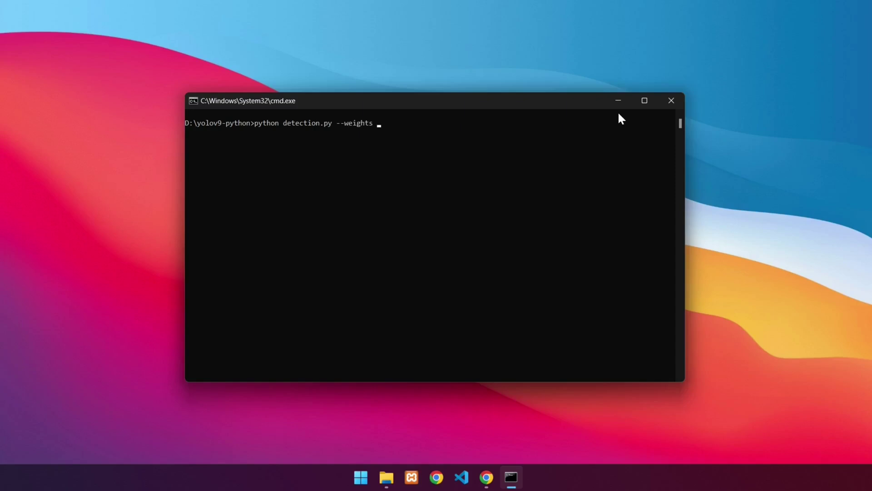
{"action": "type", "text": " yolo"}
{"action": "key", "text": "Tab"}
{"action": "type", "text": "--source "}
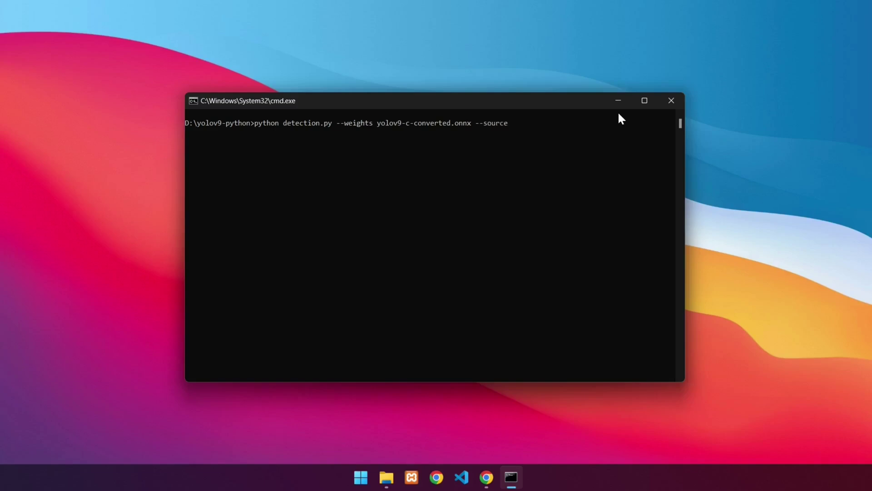
{"action": "type", "text": "0"}
{"action": "key", "text": "Return"}
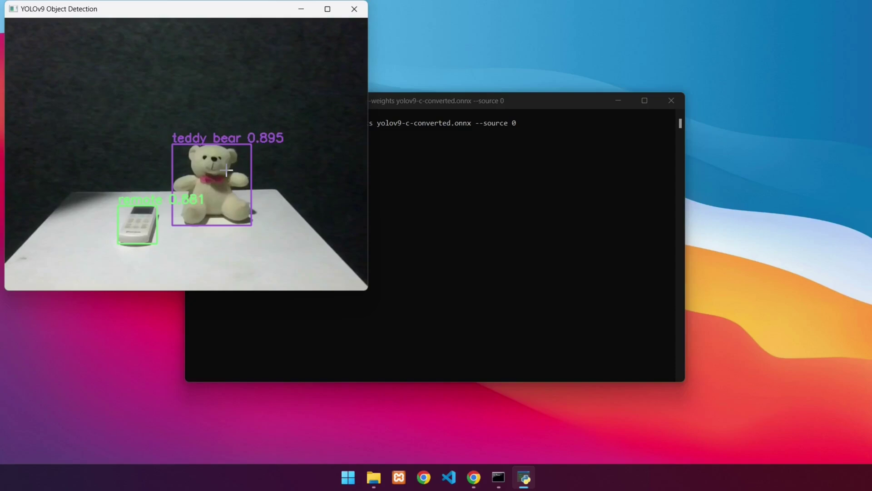
{"action": "key", "text": "q"}
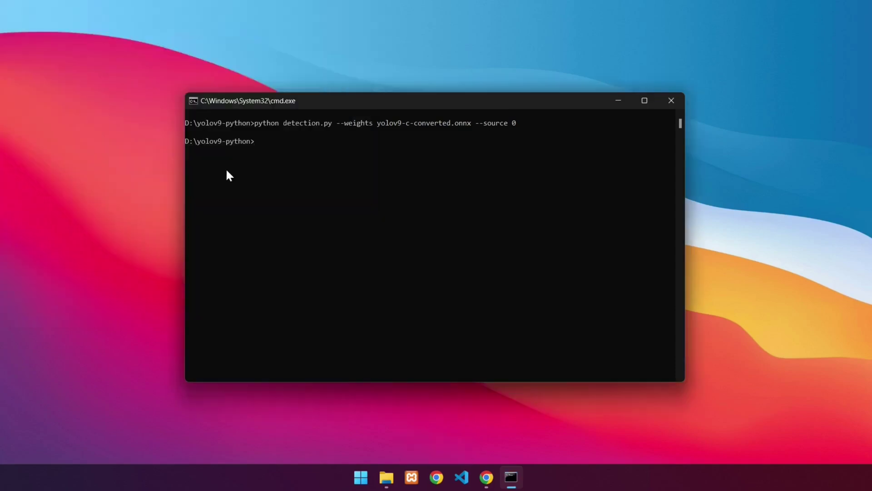
{"action": "type", "text": "cl"}
{"action": "type", "text": "s"}
- Run cls to wipe the webcam run's output from the console
{"action": "key", "text": "Return"}
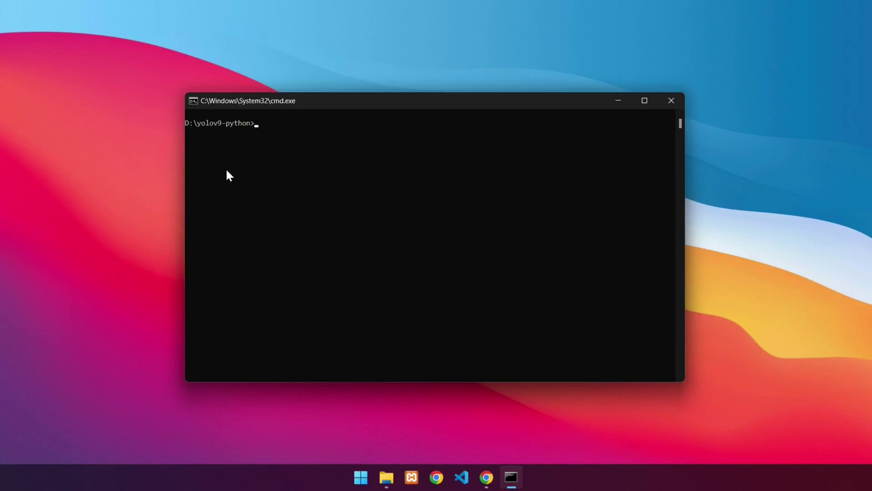